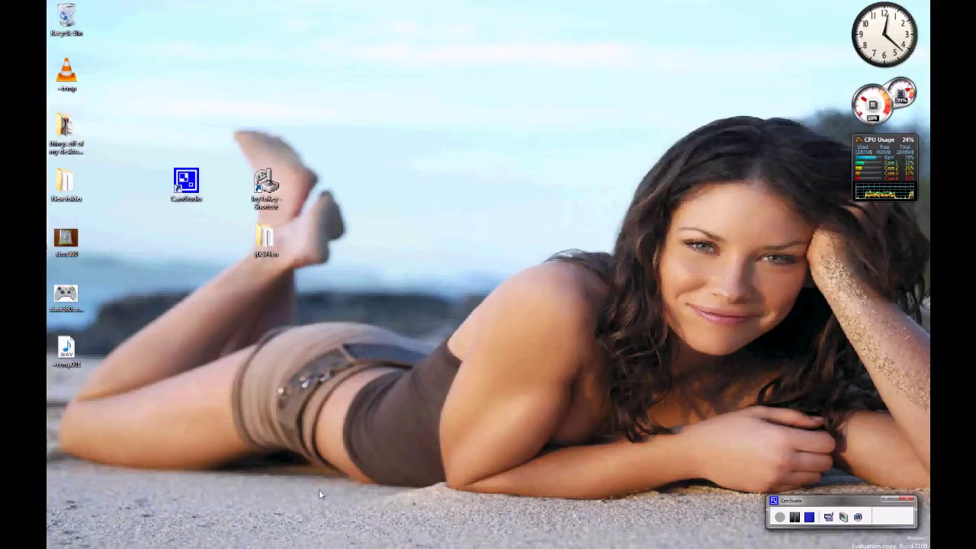
View the open photos of the Xbox 360 wireless receiver and the controller in Windows Live Photo Gallery, and minimize both windows.
{"action": "mouse_move", "coordinate": [298, 545]}
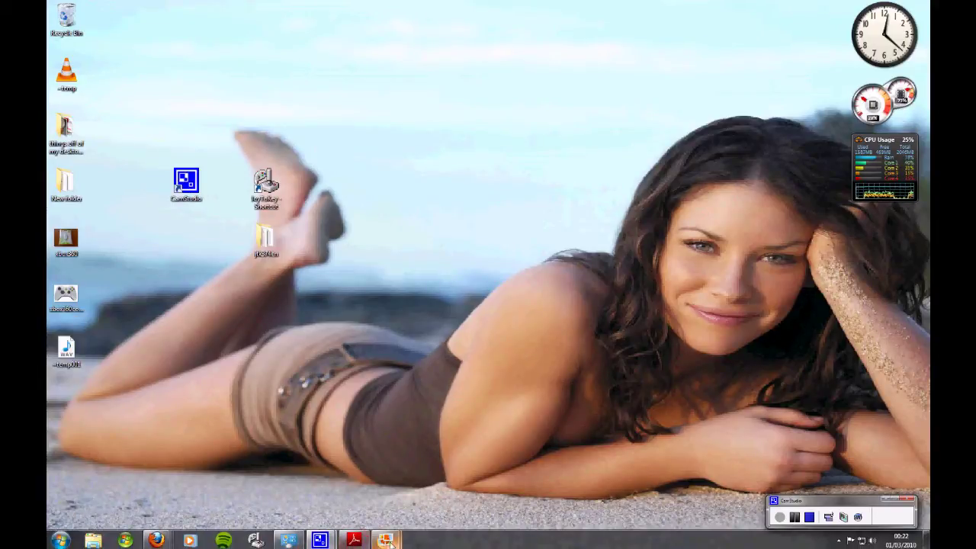
{"action": "mouse_move", "coordinate": [387, 540]}
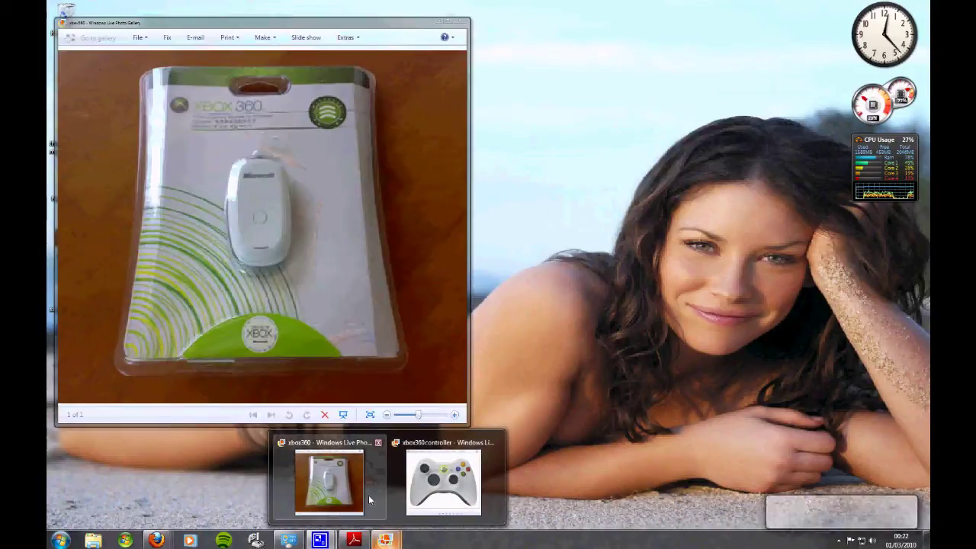
{"action": "left_click", "coordinate": [368, 495]}
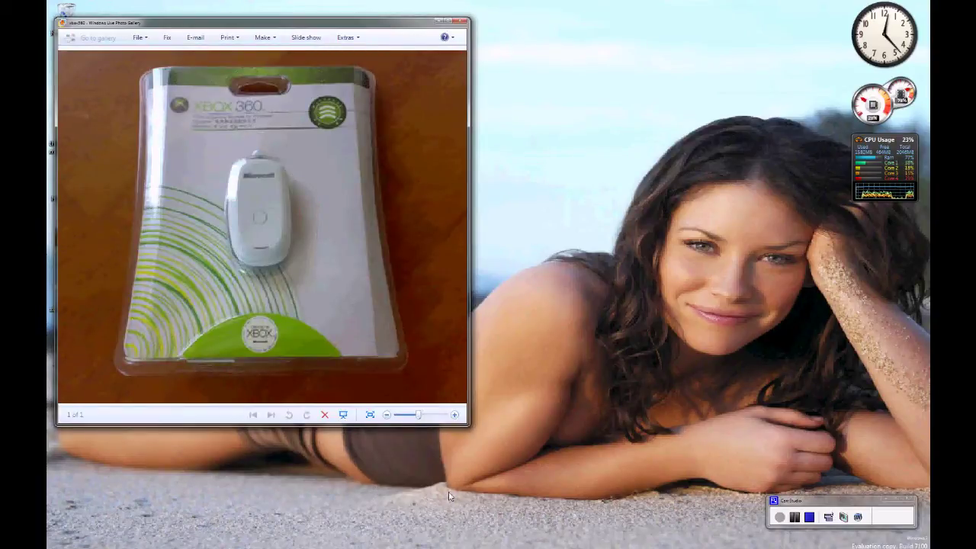
{"action": "mouse_move", "coordinate": [387, 542]}
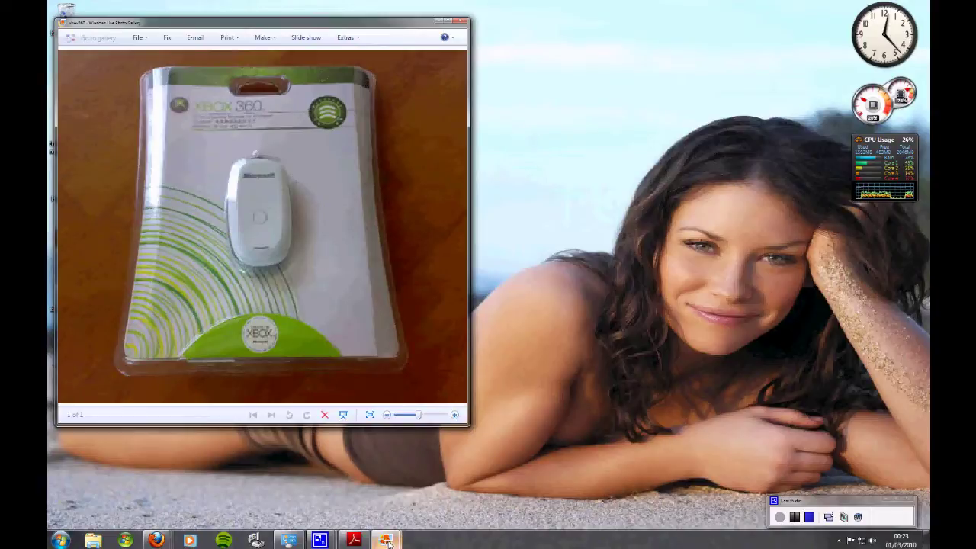
{"action": "left_click", "coordinate": [457, 495]}
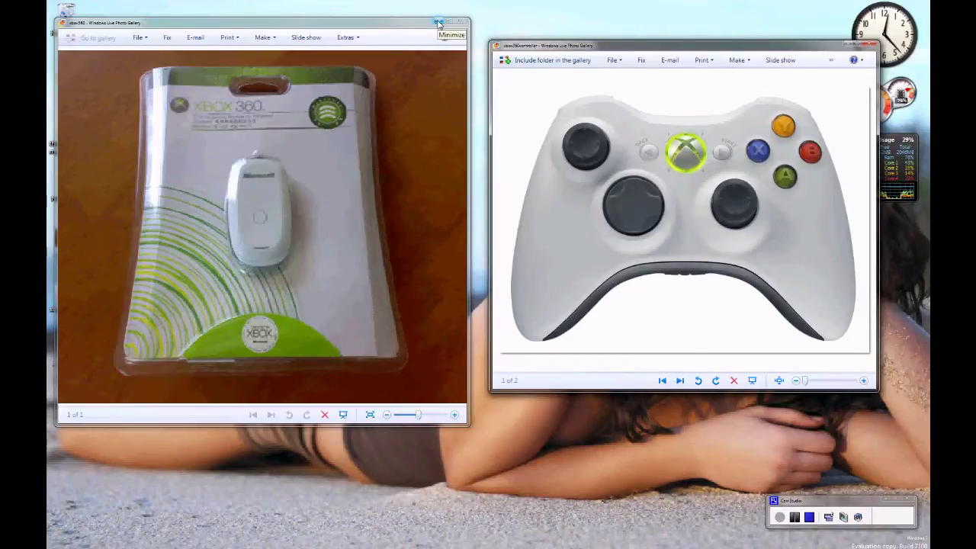
{"action": "left_click", "coordinate": [439, 24]}
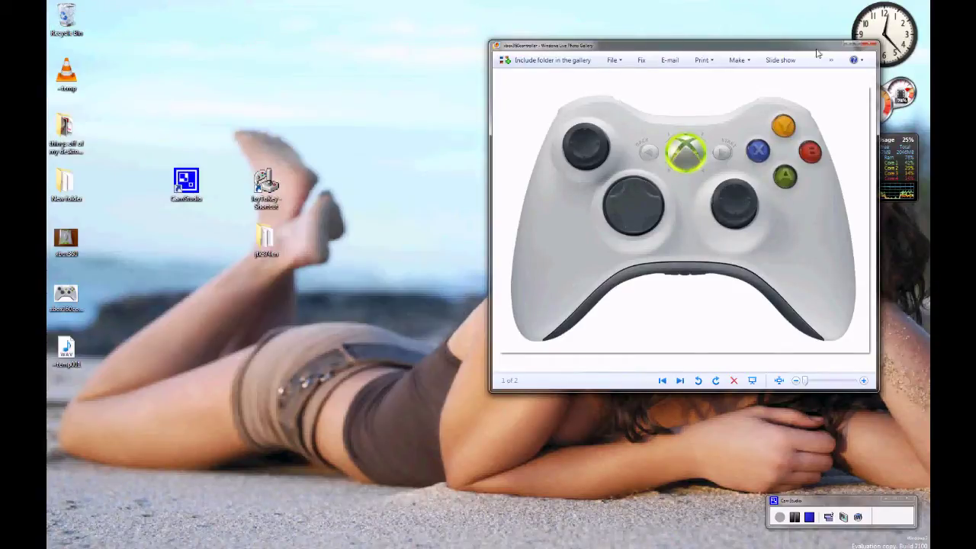
{"action": "left_click", "coordinate": [847, 46]}
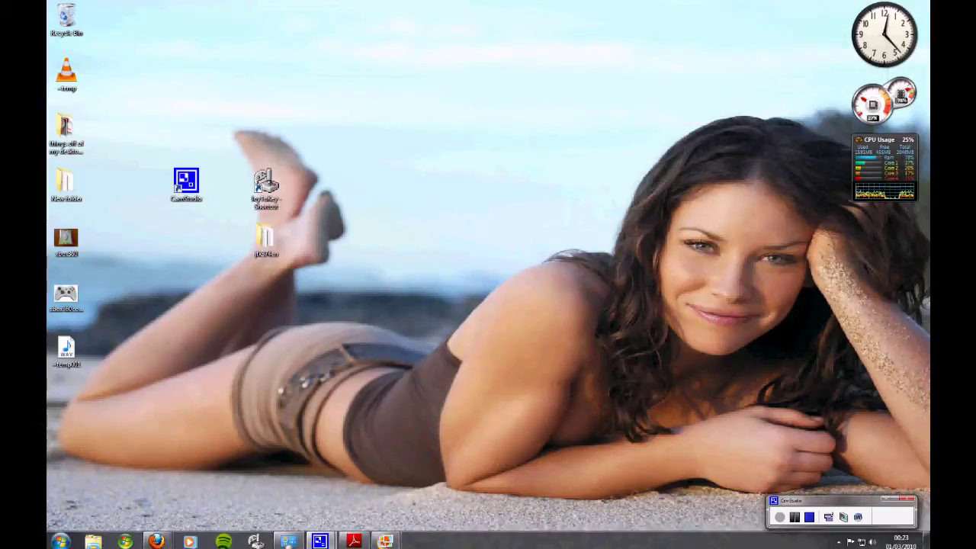
Switch to the Firefox window with the Xbox 360 Controller and Media Center forum thread, review its setup steps, and minimize it.
{"action": "mouse_move", "coordinate": [160, 539]}
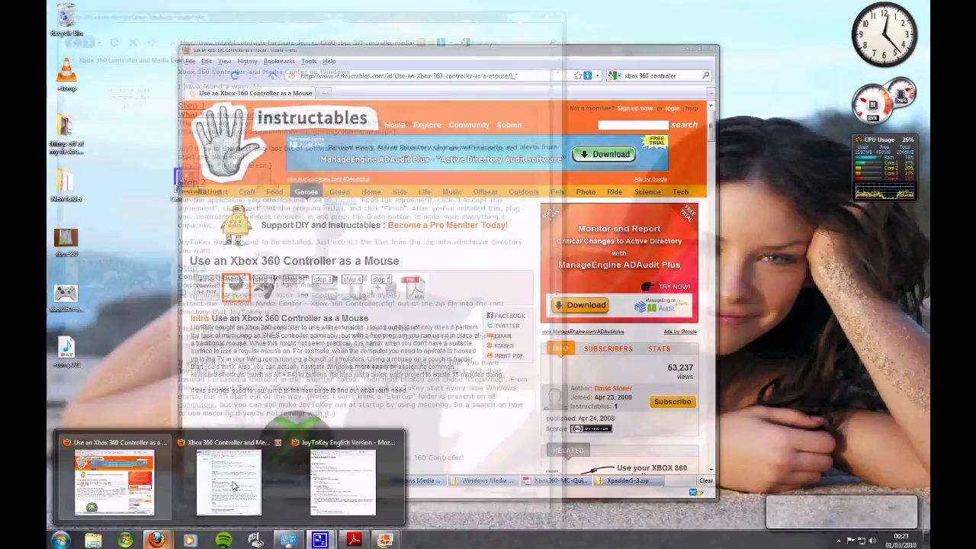
{"action": "left_click", "coordinate": [231, 484]}
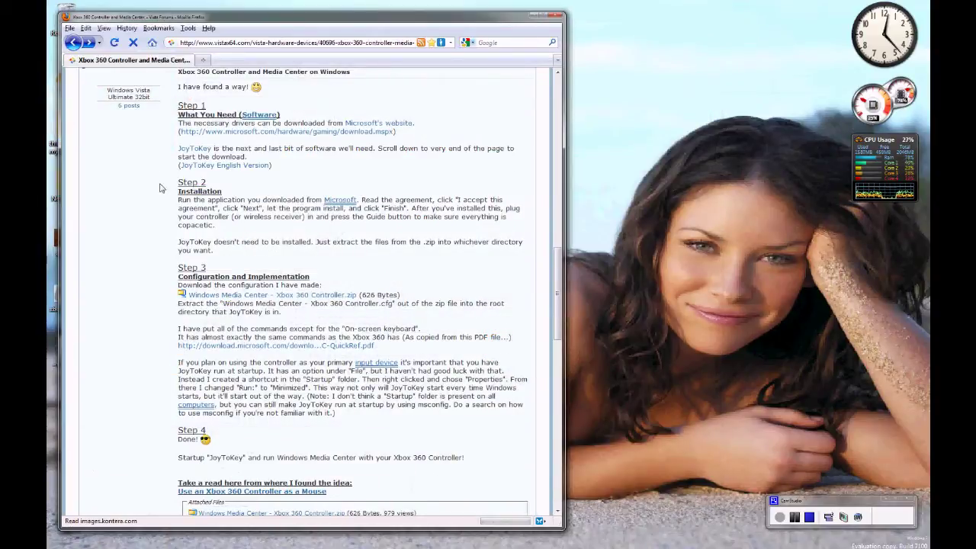
{"action": "scroll", "coordinate": [160, 188], "scroll_direction": "up", "scroll_amount": 1}
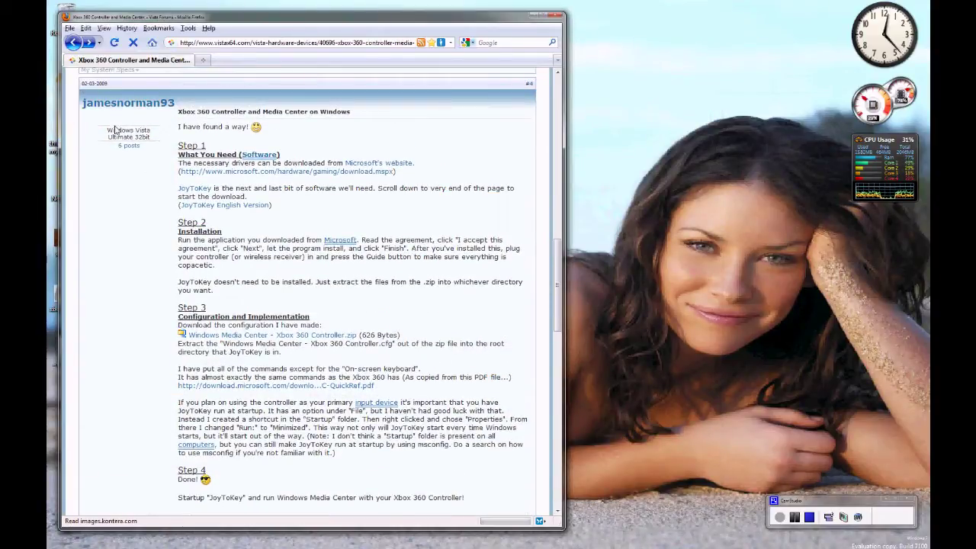
{"action": "mouse_move", "coordinate": [271, 161]}
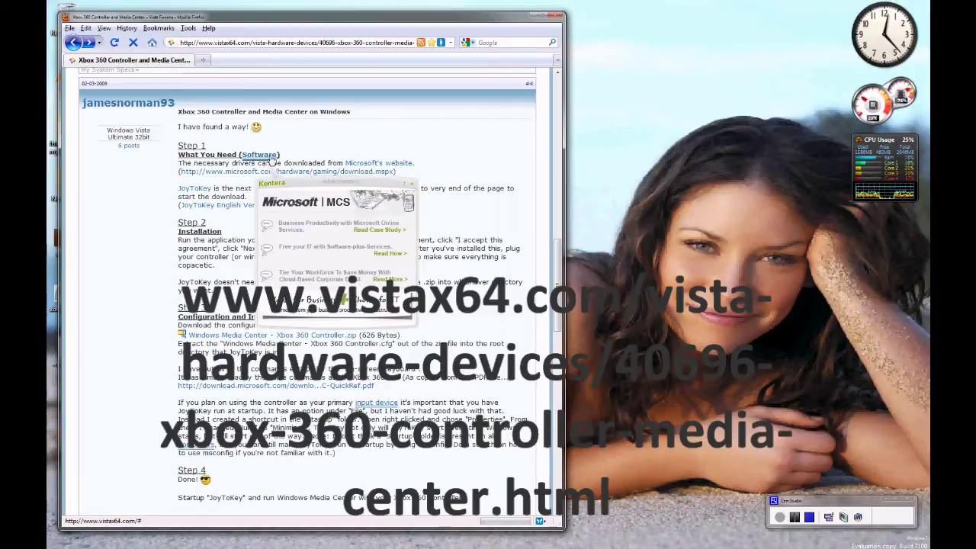
{"action": "left_click", "coordinate": [412, 188]}
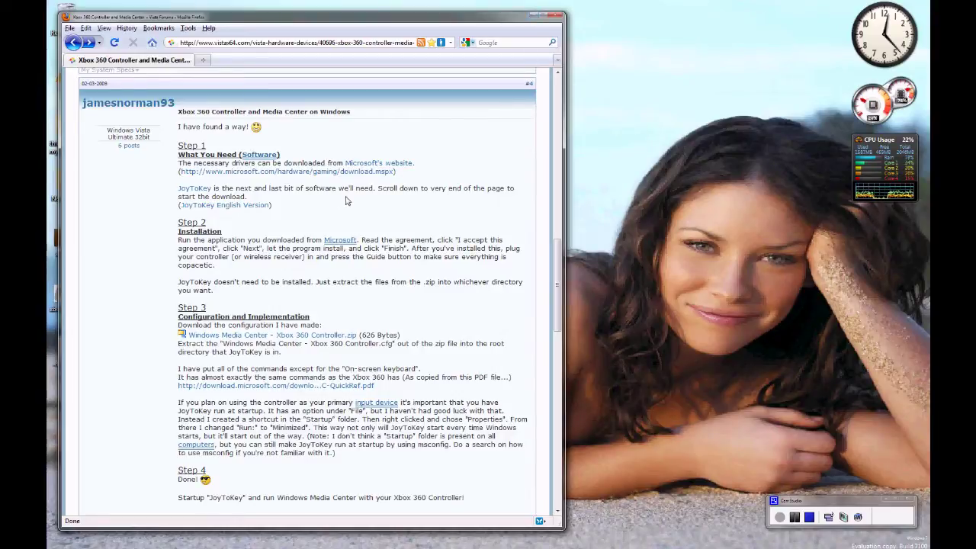
{"action": "left_click", "coordinate": [531, 16]}
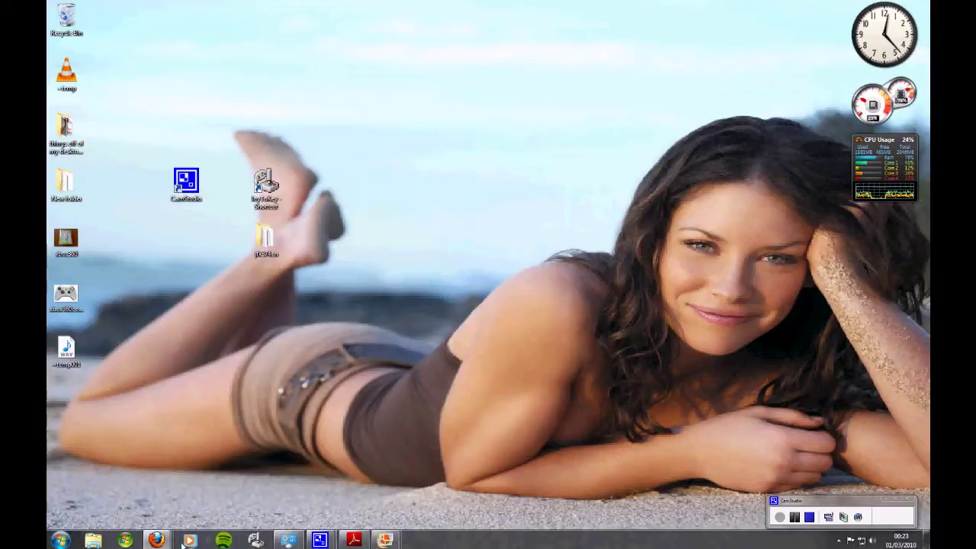
Bring up the JoyToKey English Version page in Firefox, look through it down to the Download link, and minimize the window.
{"action": "mouse_move", "coordinate": [156, 540]}
{"action": "left_click", "coordinate": [358, 476]}
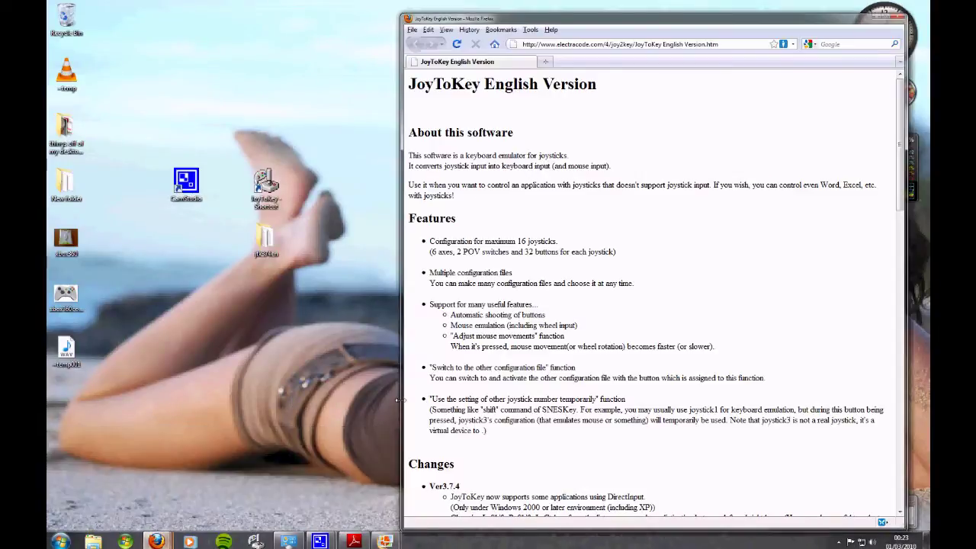
{"action": "left_click_drag", "start_coordinate": [553, 17], "coordinate": [551, 15]}
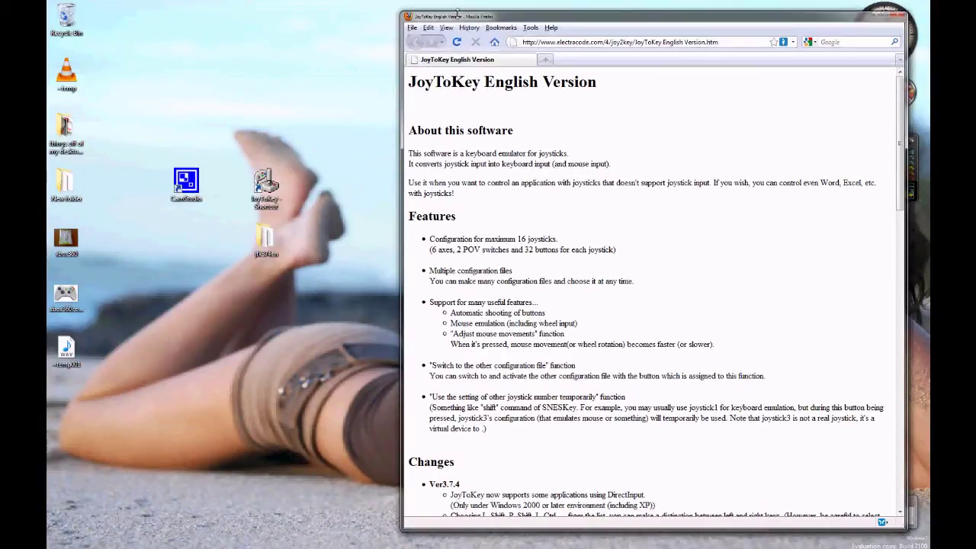
{"action": "scroll", "coordinate": [509, 282], "scroll_direction": "down", "scroll_amount": 8}
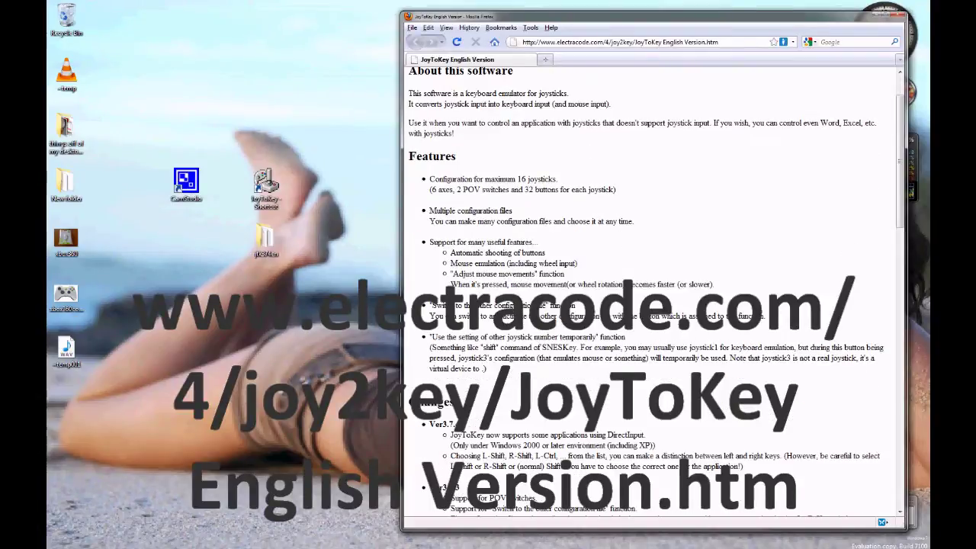
{"action": "scroll", "coordinate": [502, 275], "scroll_direction": "down", "scroll_amount": 9}
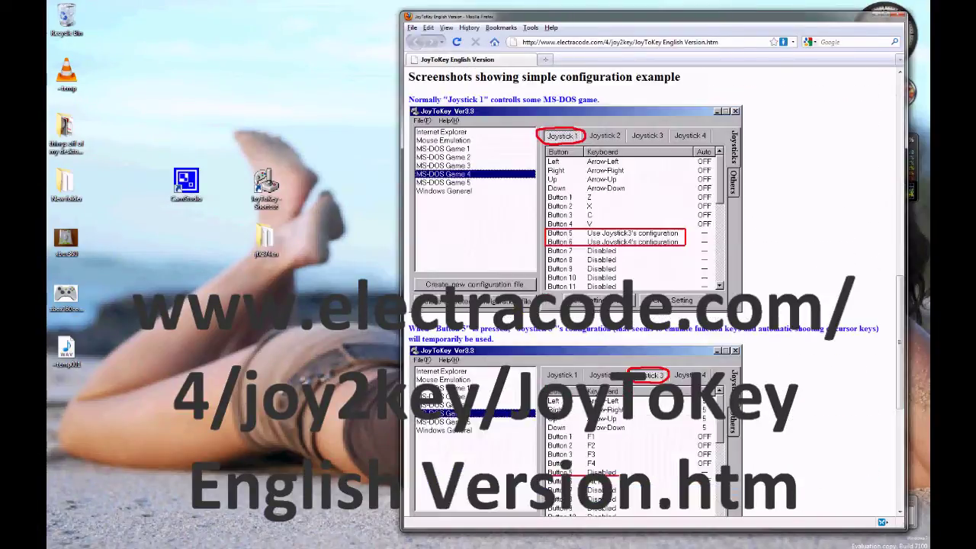
{"action": "scroll", "coordinate": [502, 276], "scroll_direction": "down", "scroll_amount": 5}
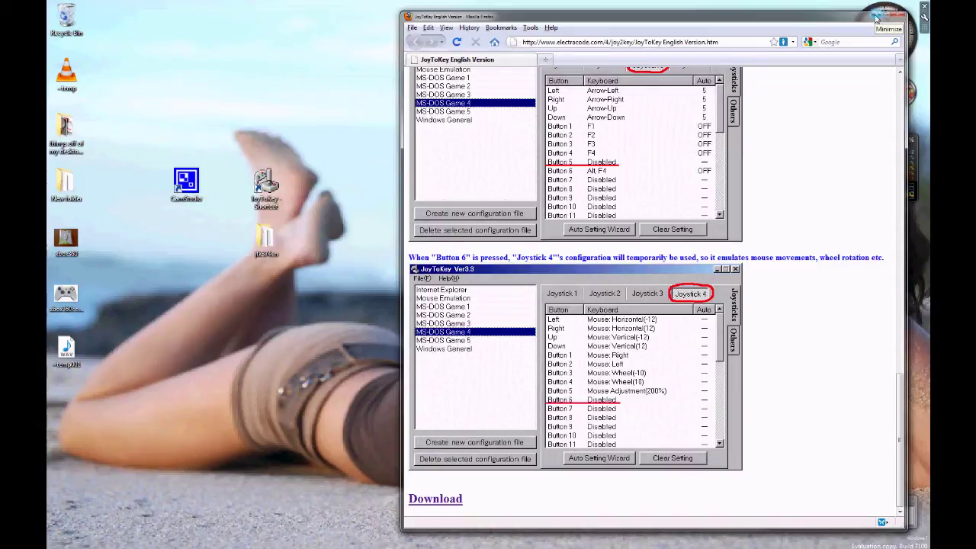
{"action": "left_click", "coordinate": [876, 16]}
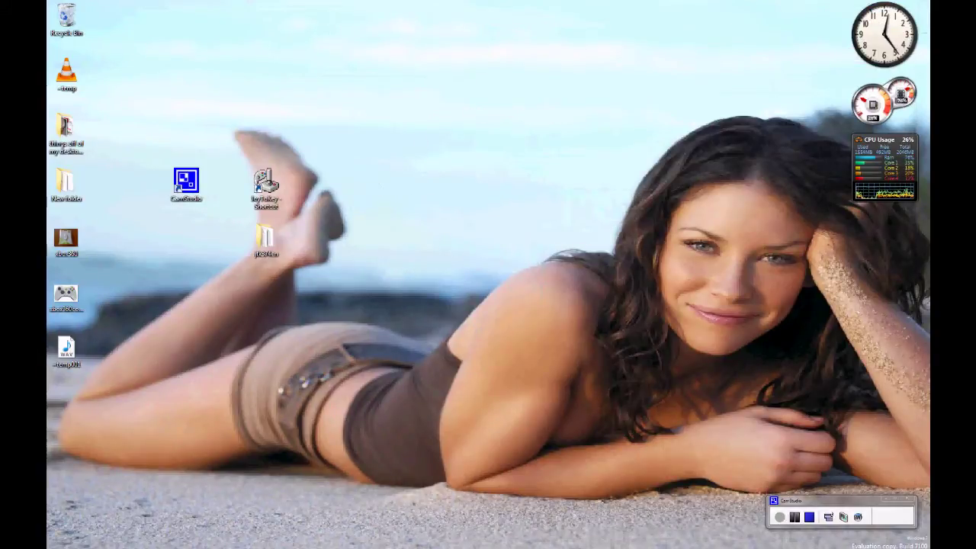
Launch JoyToKey and reposition its window slightly lower on the desktop.
{"action": "mouse_move", "coordinate": [301, 545]}
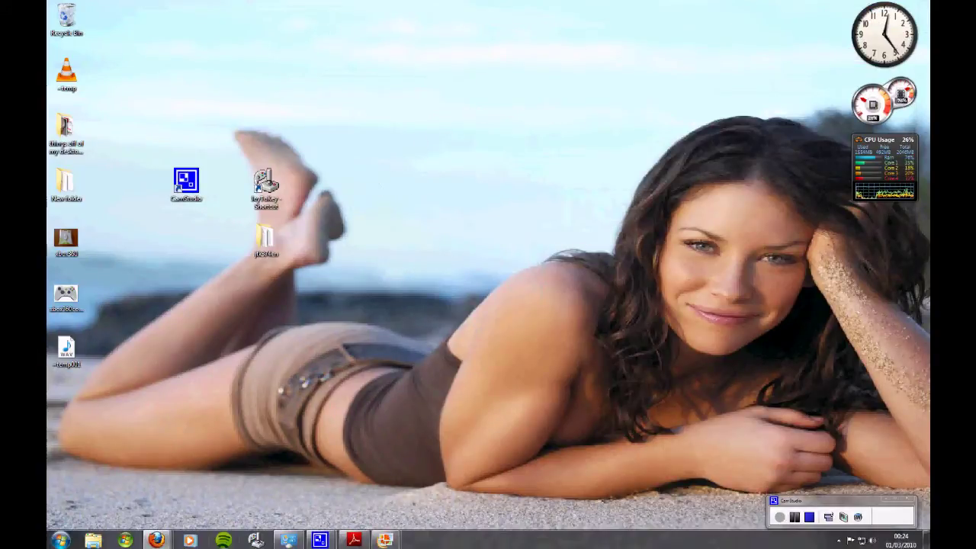
{"action": "left_click", "coordinate": [257, 541]}
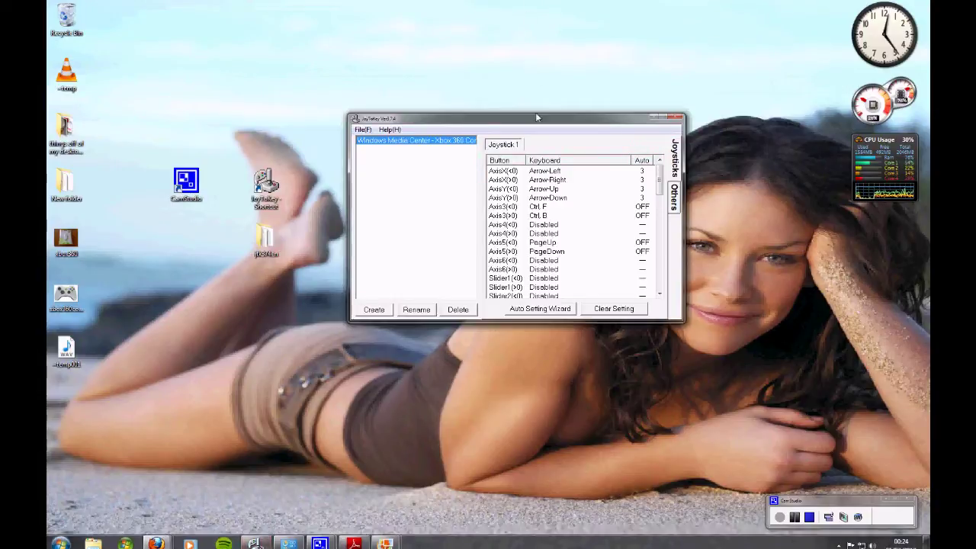
{"action": "left_click_drag", "start_coordinate": [535, 118], "coordinate": [523, 137]}
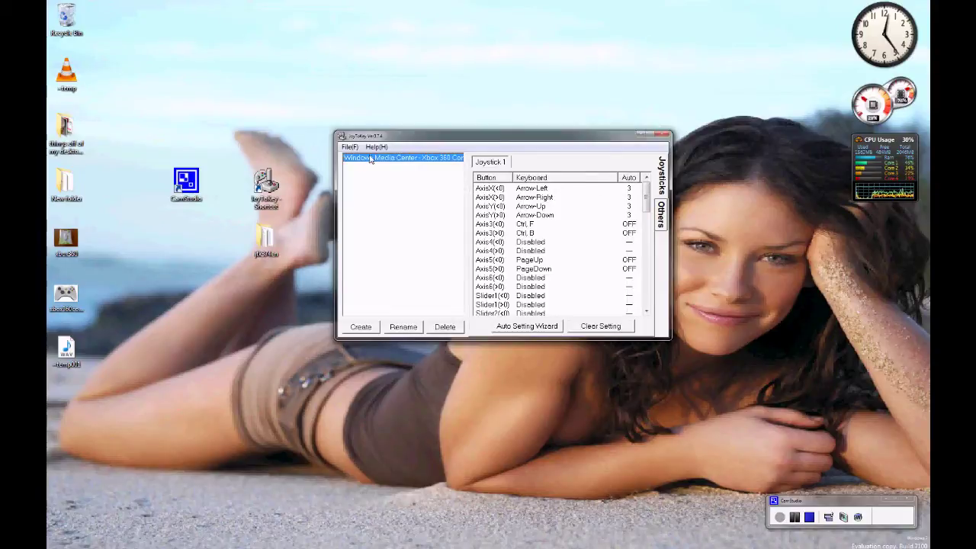
Find the Windows Media Center - Xbox 360 Controller.zip download in the Firefox forum thread, show its download dialog, and dismiss it and the browser window.
{"action": "mouse_move", "coordinate": [125, 548]}
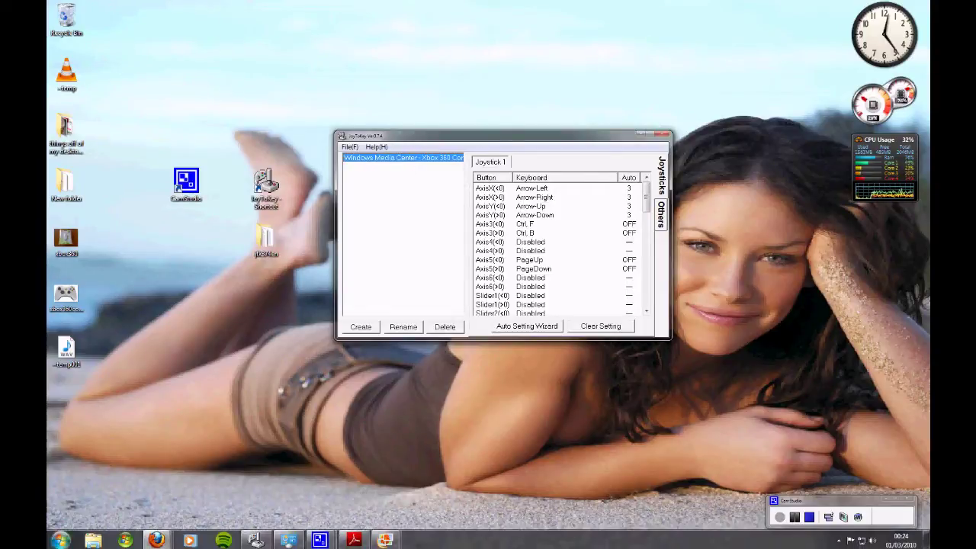
{"action": "mouse_move", "coordinate": [156, 540]}
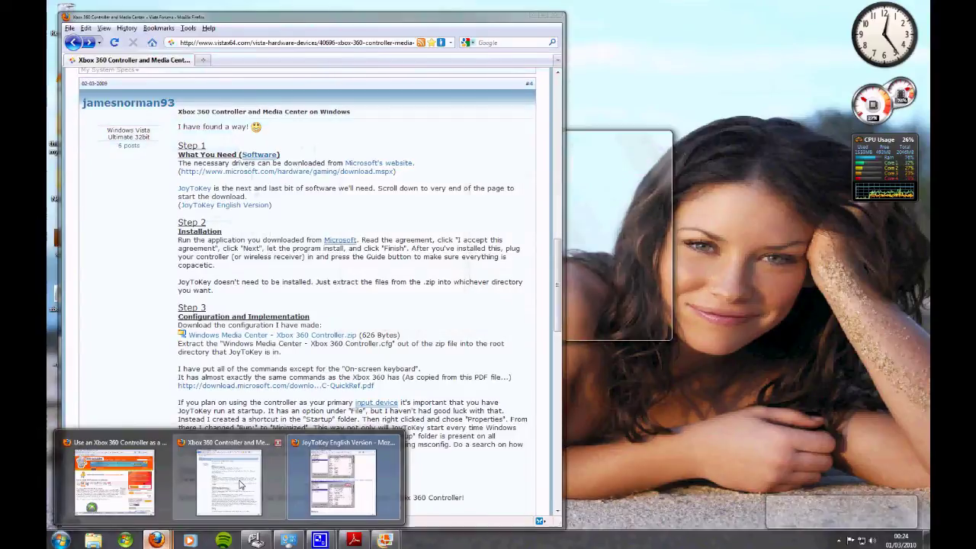
{"action": "left_click", "coordinate": [245, 485]}
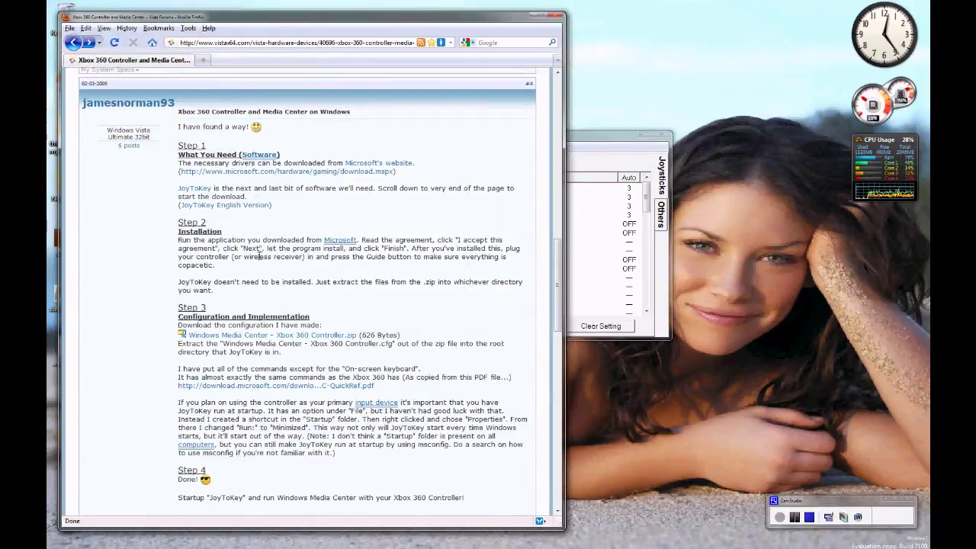
{"action": "scroll", "coordinate": [261, 301], "scroll_direction": "down", "scroll_amount": 5}
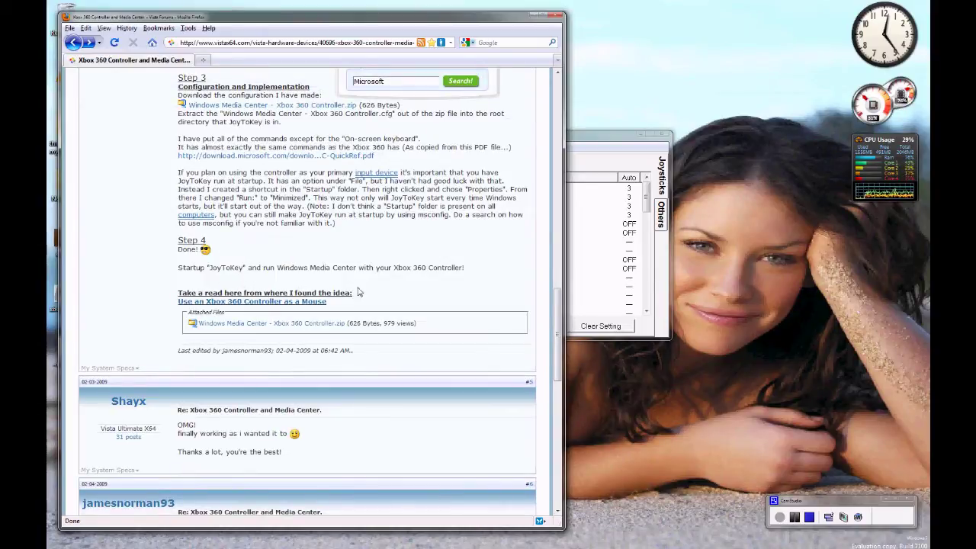
{"action": "scroll", "coordinate": [385, 299], "scroll_direction": "down", "scroll_amount": 5}
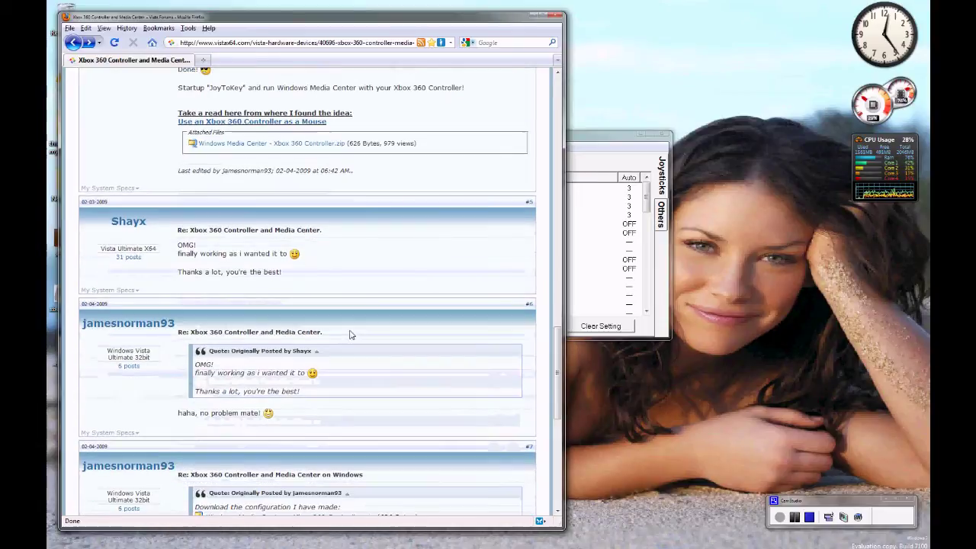
{"action": "scroll", "coordinate": [351, 334], "scroll_direction": "down", "scroll_amount": 3}
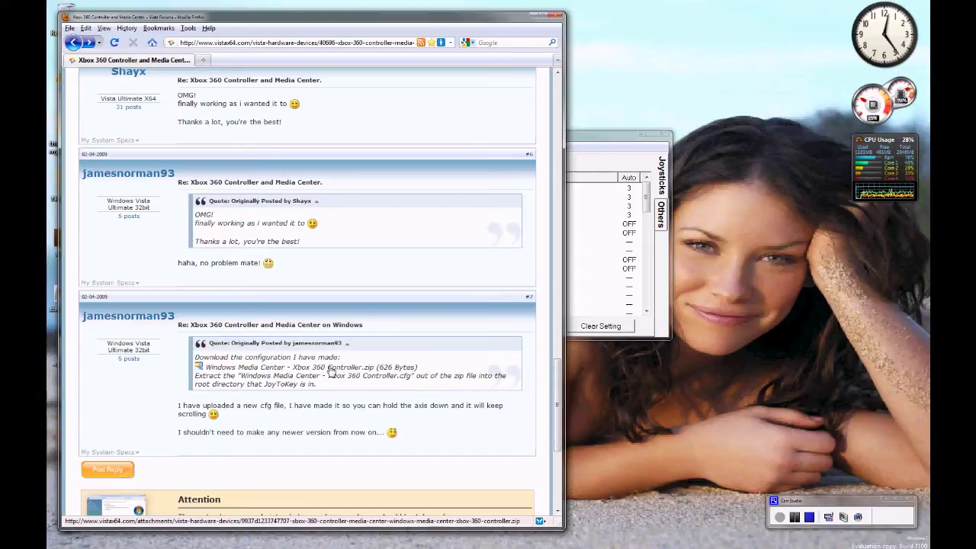
{"action": "left_click", "coordinate": [332, 371]}
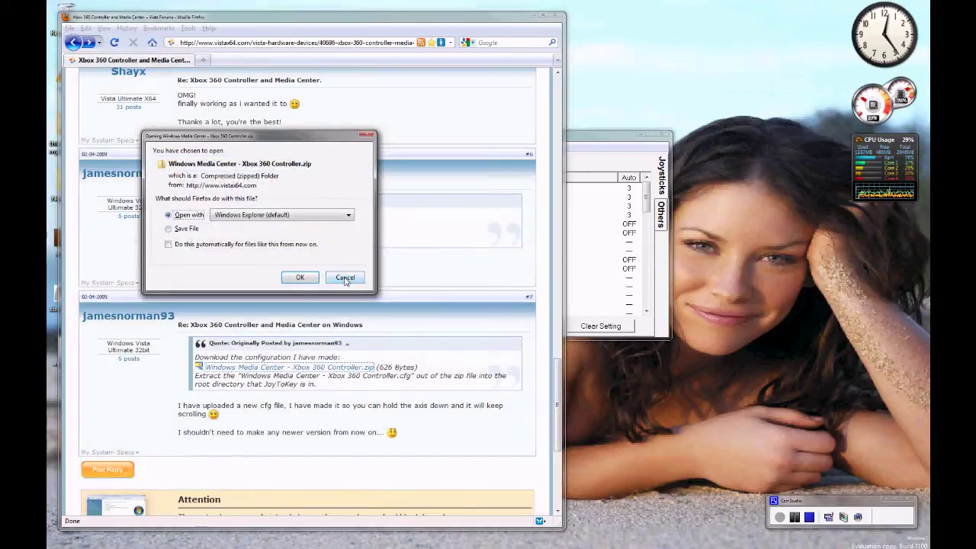
{"action": "left_click", "coordinate": [344, 278]}
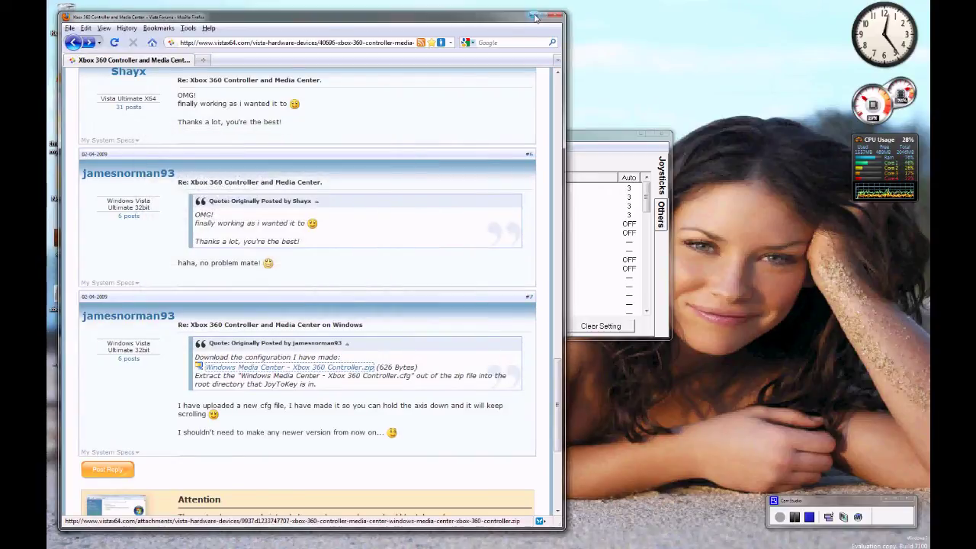
{"action": "left_click", "coordinate": [556, 17]}
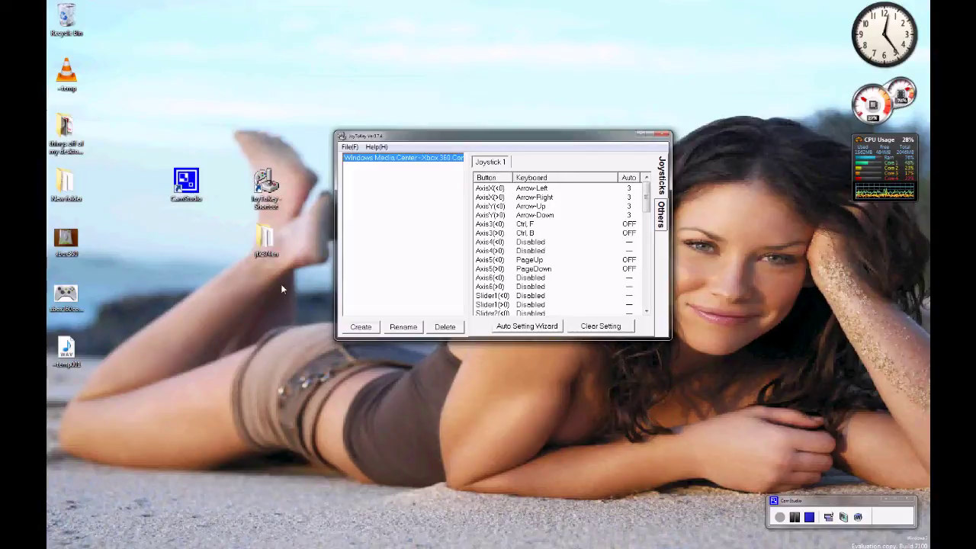
Open the jtk374en folder to inspect the Windows Media Center - Xbox 360 Controller.cfg file, and return to the JoyToKey window, moving it higher.
{"action": "double_click", "coordinate": [269, 244]}
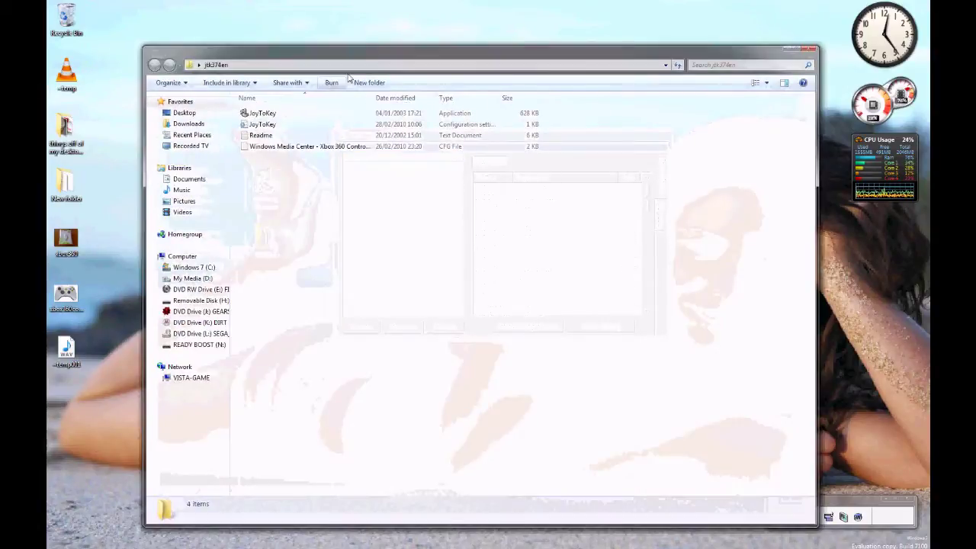
{"action": "left_click_drag", "start_coordinate": [371, 60], "coordinate": [370, 35]}
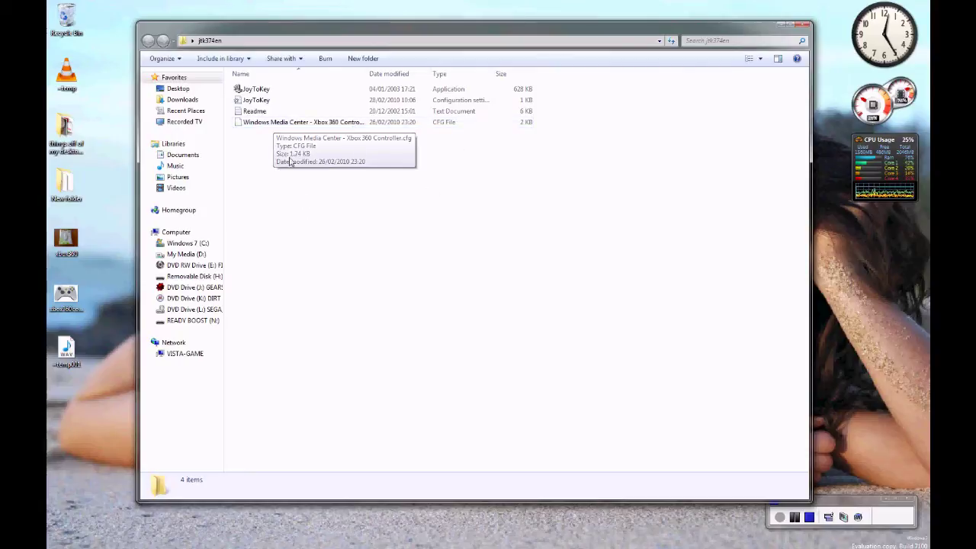
{"action": "left_click", "coordinate": [780, 26]}
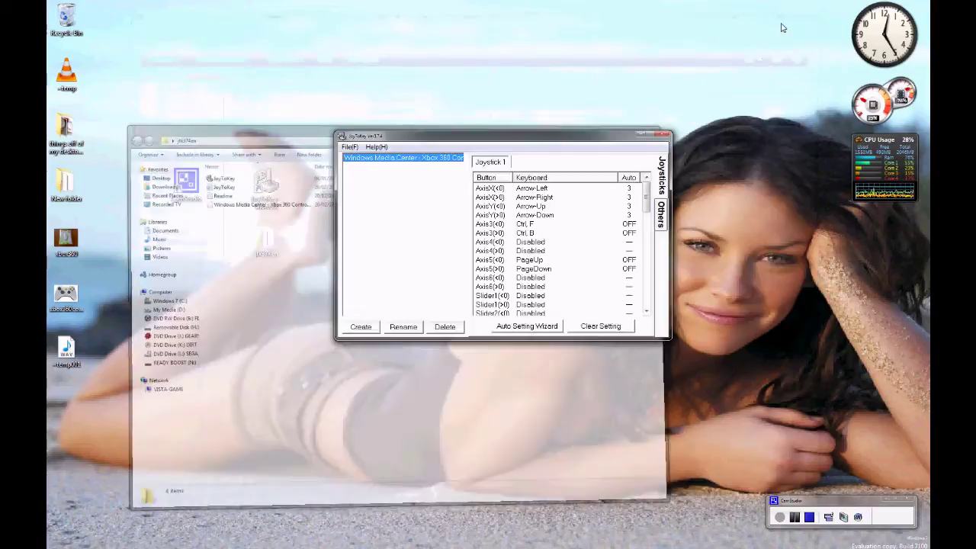
{"action": "left_click_drag", "start_coordinate": [500, 130], "coordinate": [510, 90]}
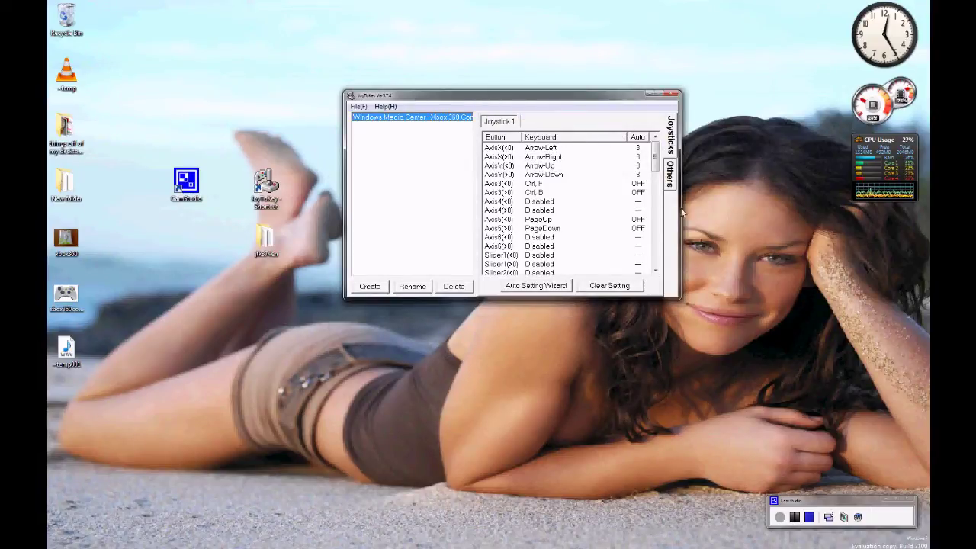
Minimize JoyToKey, switch to the "Use an Xbox 360 Controller as a Mouse" Instructables page in Firefox, and move its window slightly higher.
{"action": "left_click_drag", "start_coordinate": [653, 152], "coordinate": [659, 116]}
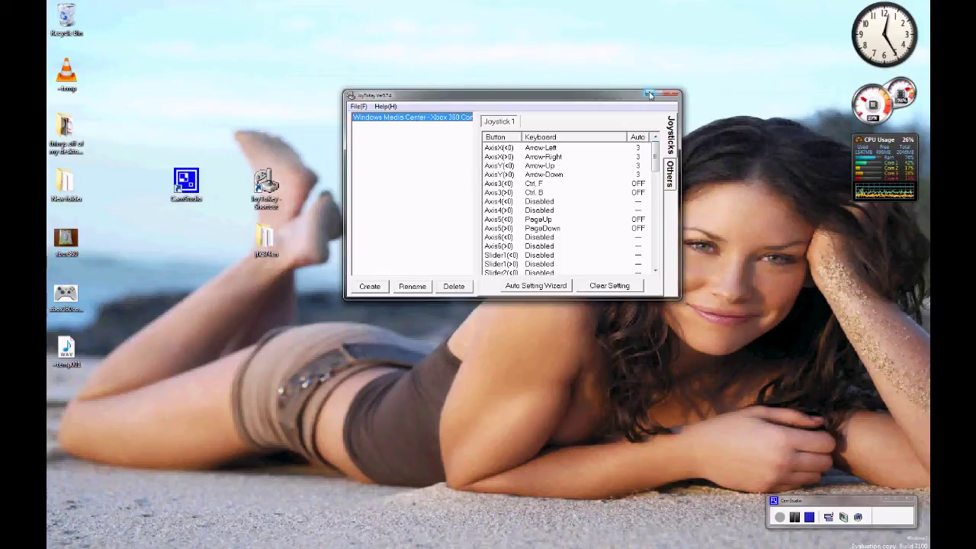
{"action": "left_click", "coordinate": [649, 93]}
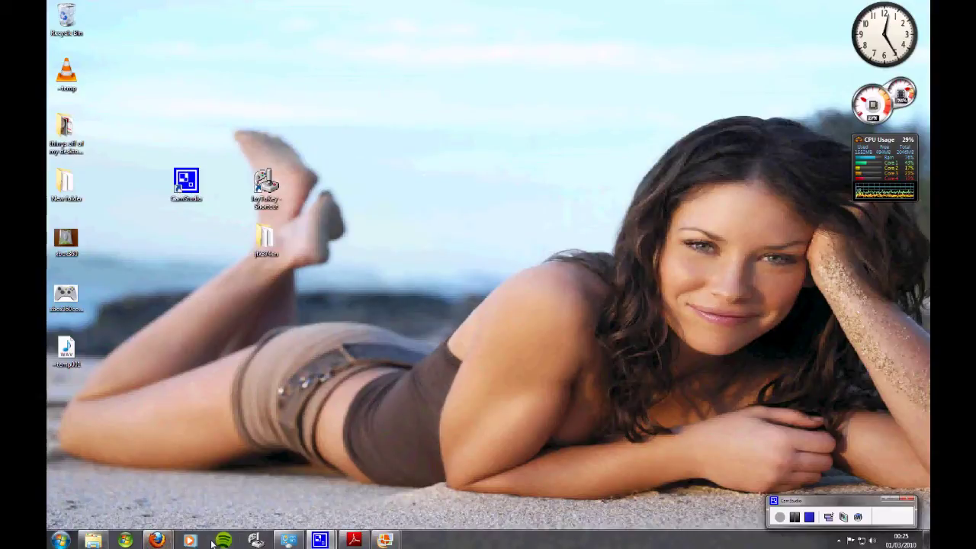
{"action": "mouse_move", "coordinate": [156, 538]}
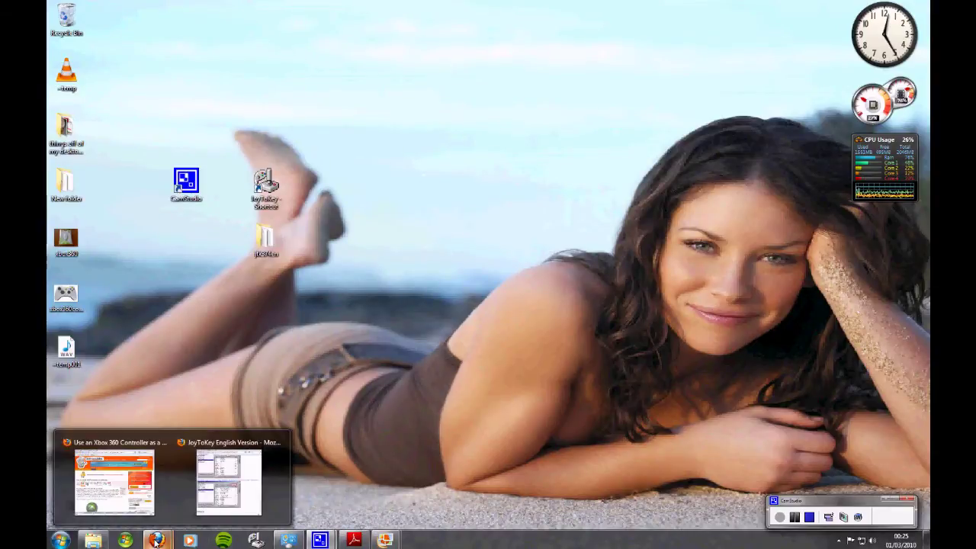
{"action": "left_click", "coordinate": [166, 475]}
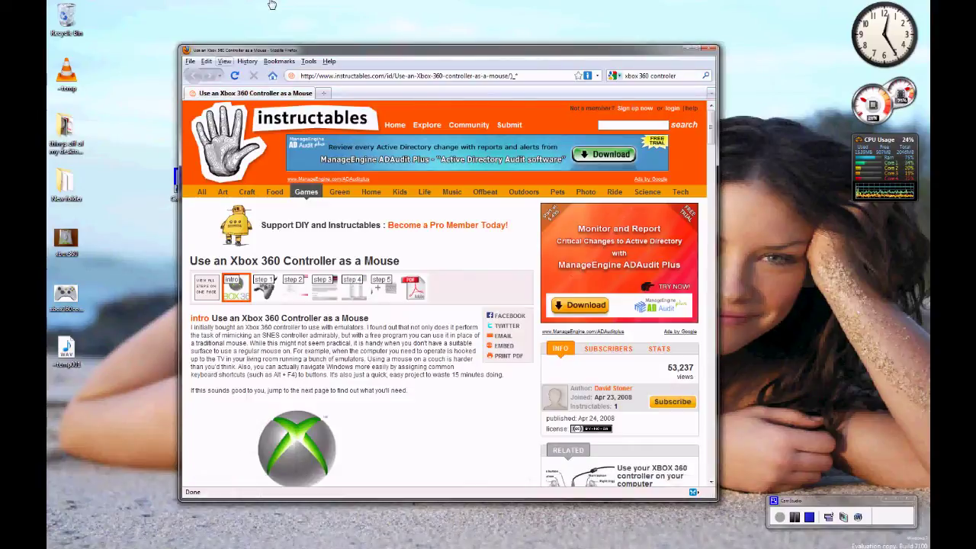
{"action": "left_click_drag", "start_coordinate": [343, 48], "coordinate": [338, 32]}
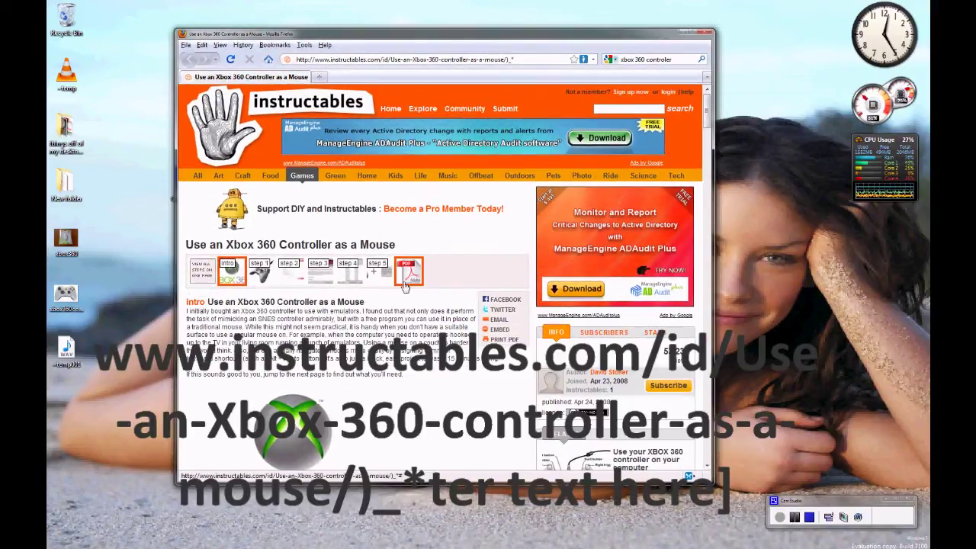
Look through the Instructables guide down to the overview of steps 1 to 5, return to its beginning, and minimize the window.
{"action": "scroll", "coordinate": [405, 287], "scroll_direction": "down", "scroll_amount": 3}
{"action": "scroll", "coordinate": [448, 254], "scroll_direction": "down", "scroll_amount": 4}
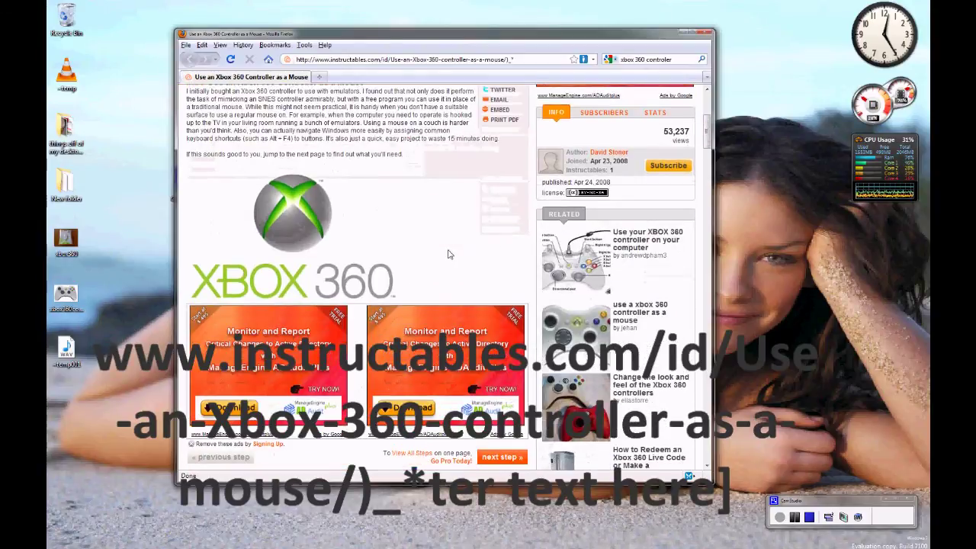
{"action": "scroll", "coordinate": [448, 253], "scroll_direction": "down", "scroll_amount": 2}
{"action": "scroll", "coordinate": [451, 249], "scroll_direction": "down", "scroll_amount": 4}
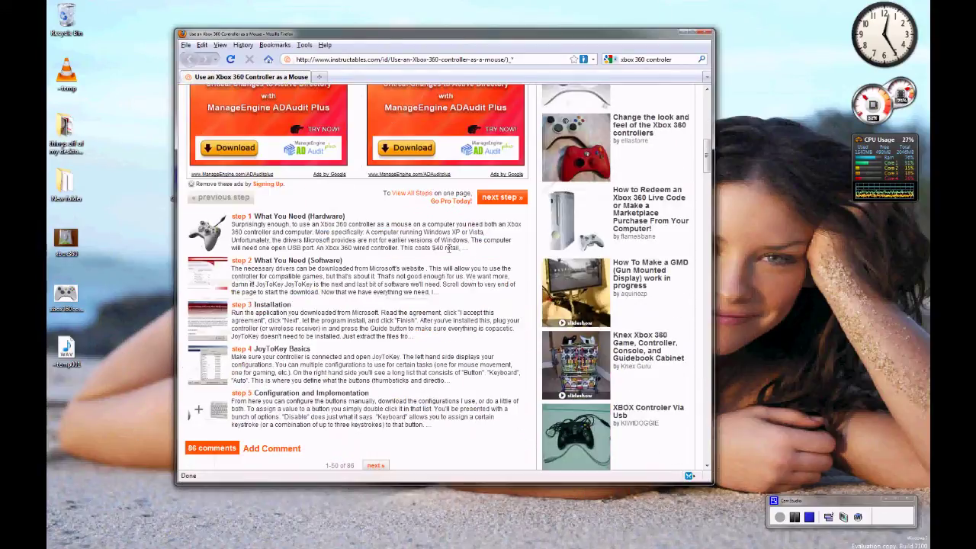
{"action": "scroll", "coordinate": [430, 317], "scroll_direction": "down", "scroll_amount": 2}
{"action": "scroll", "coordinate": [431, 317], "scroll_direction": "up", "scroll_amount": 15}
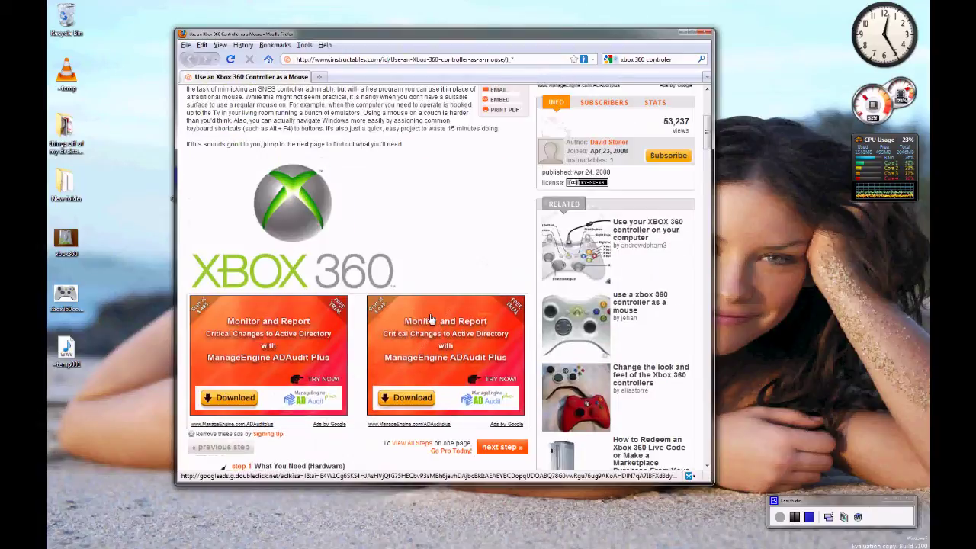
{"action": "scroll", "coordinate": [431, 317], "scroll_direction": "up", "scroll_amount": 2}
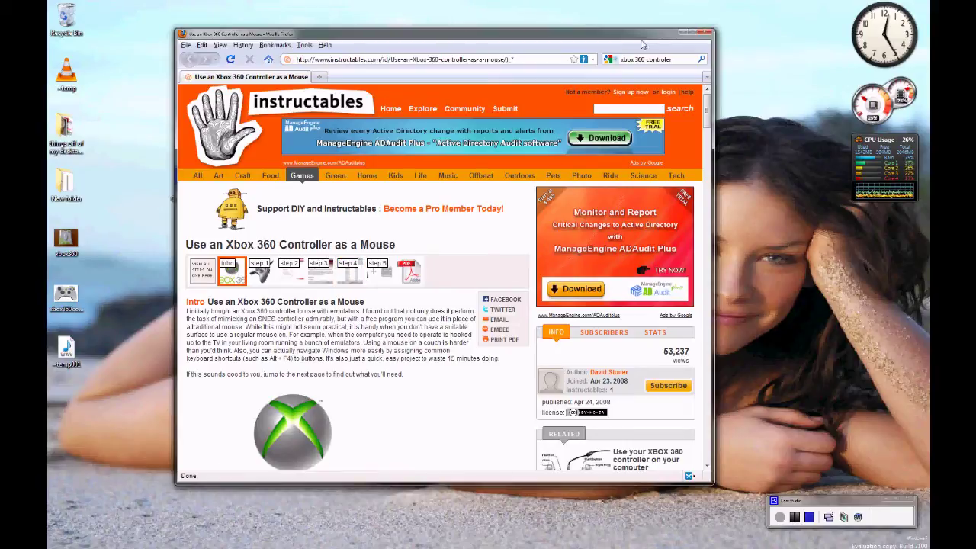
{"action": "left_click", "coordinate": [682, 33]}
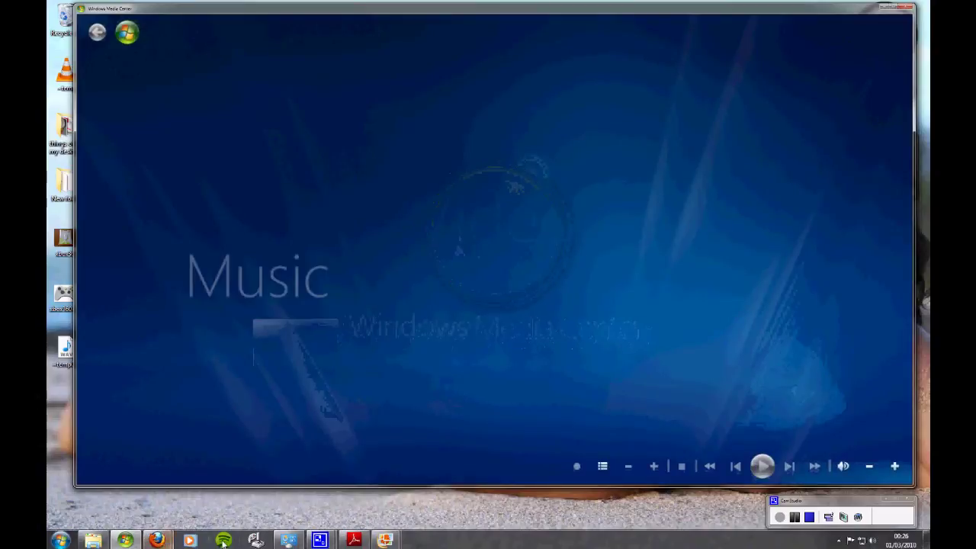
Bring up Xbox360-MC-QuickRef.pdf in Adobe Reader, move its window aside, and look over the Xbox 360 Controller button diagram.
{"action": "mouse_move", "coordinate": [354, 541]}
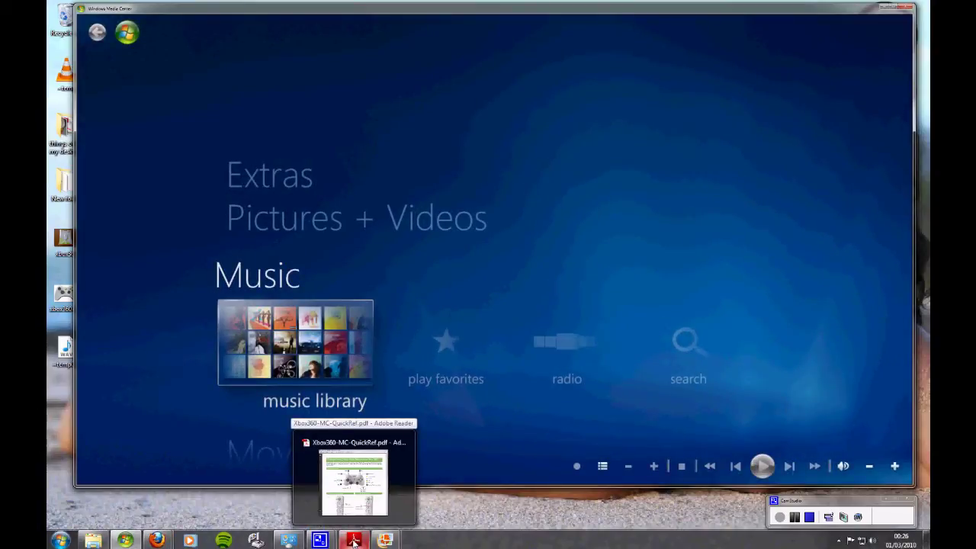
{"action": "left_click", "coordinate": [354, 541]}
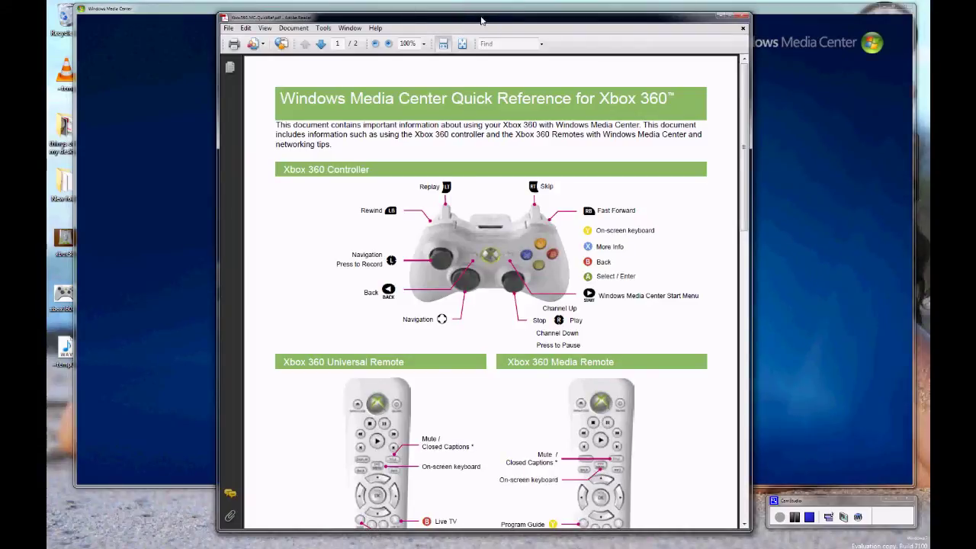
{"action": "left_click_drag", "start_coordinate": [480, 15], "coordinate": [621, 14]}
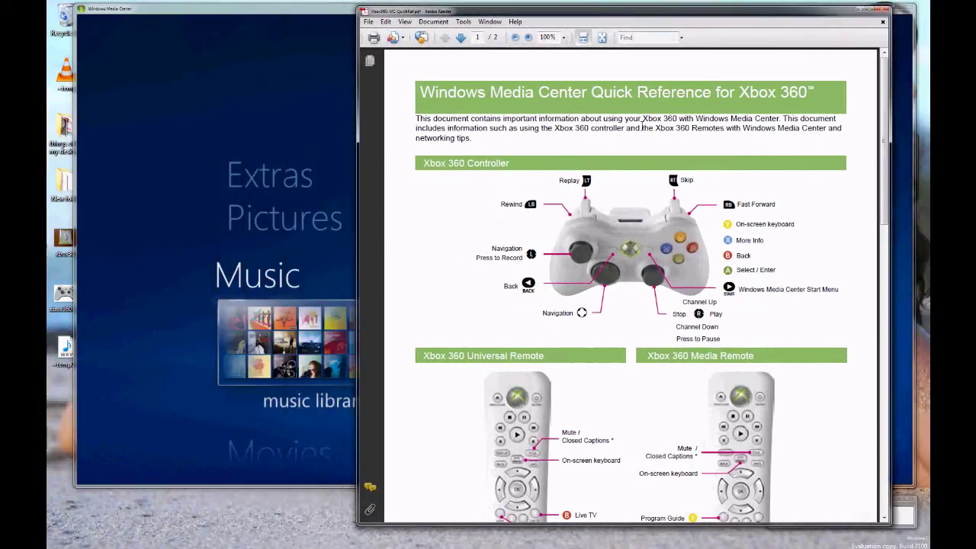
{"action": "scroll", "coordinate": [526, 317], "scroll_direction": "down", "scroll_amount": 1}
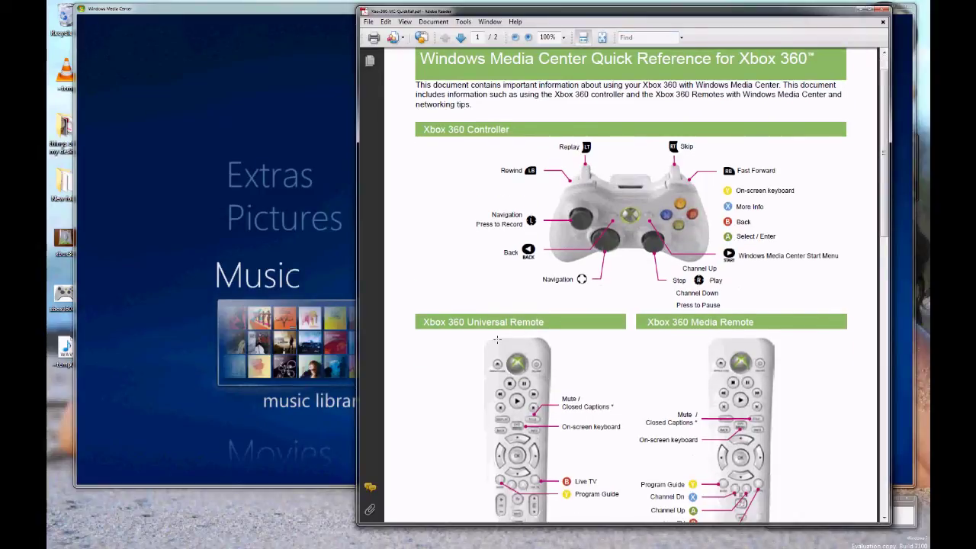
{"action": "scroll", "coordinate": [497, 340], "scroll_direction": "down", "scroll_amount": 2}
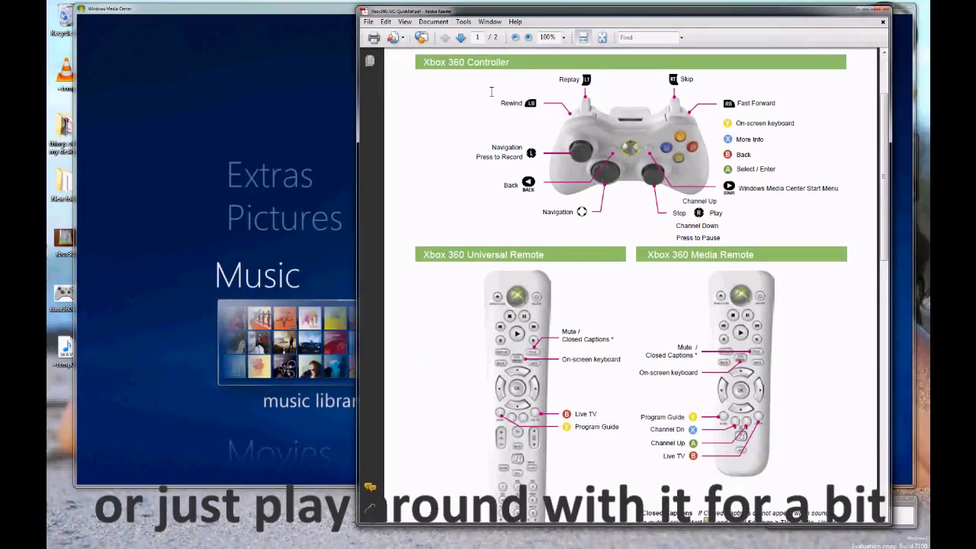
{"action": "scroll", "coordinate": [492, 178], "scroll_direction": "up", "scroll_amount": 2}
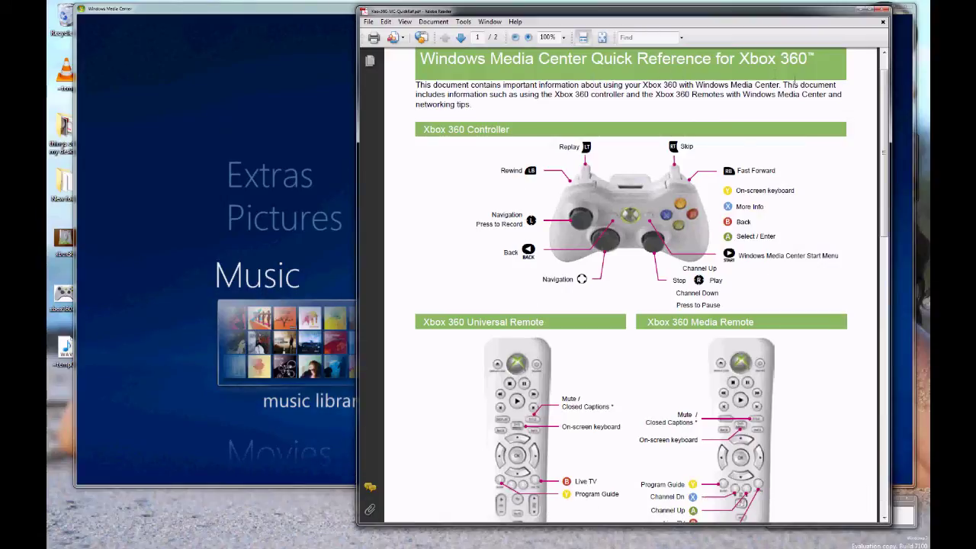
Switch to Windows Media Center, browse back and forth through its main menu categories, ending on TV, and close the program.
{"action": "mouse_move", "coordinate": [322, 125]}
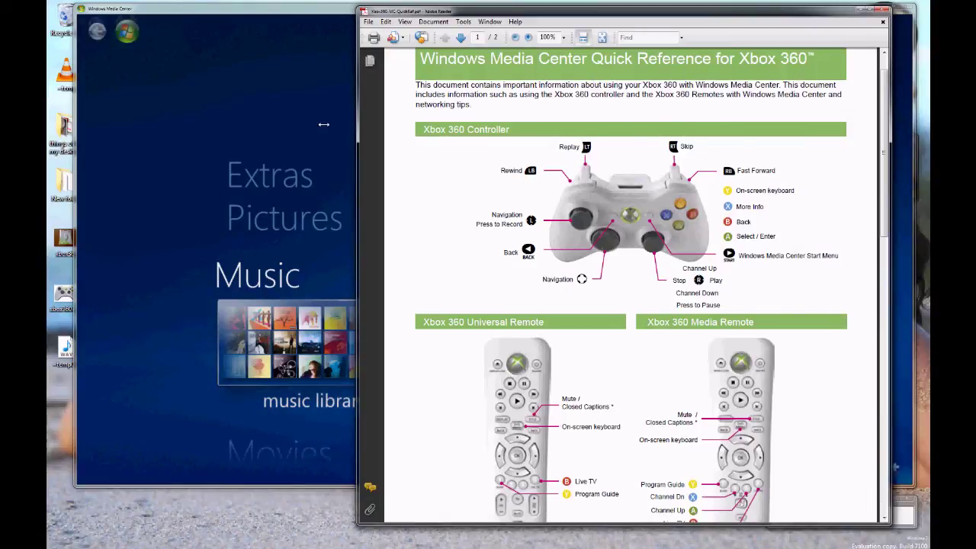
{"action": "left_click", "coordinate": [311, 115]}
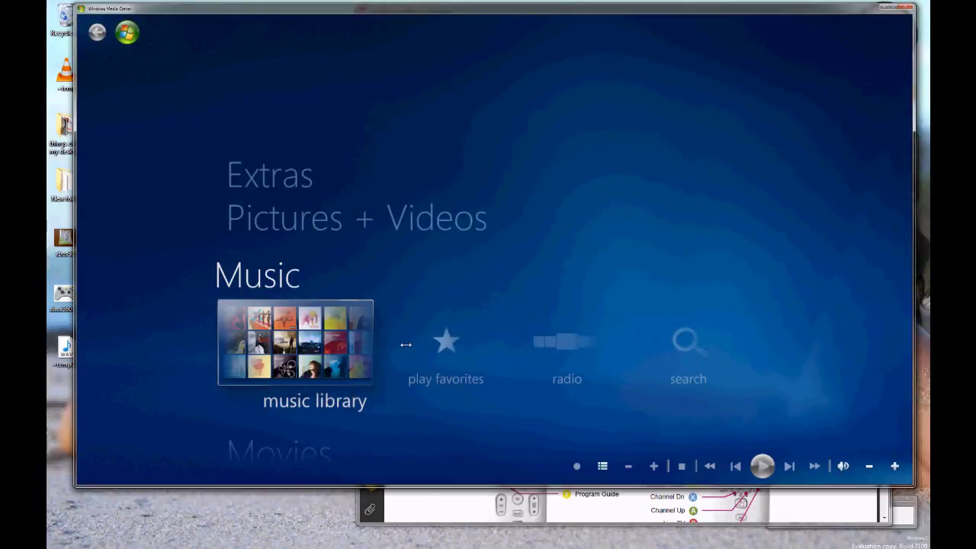
{"action": "scroll", "coordinate": [382, 339], "scroll_direction": "down", "scroll_amount": 2}
{"action": "scroll", "coordinate": [382, 339], "scroll_direction": "up", "scroll_amount": 4}
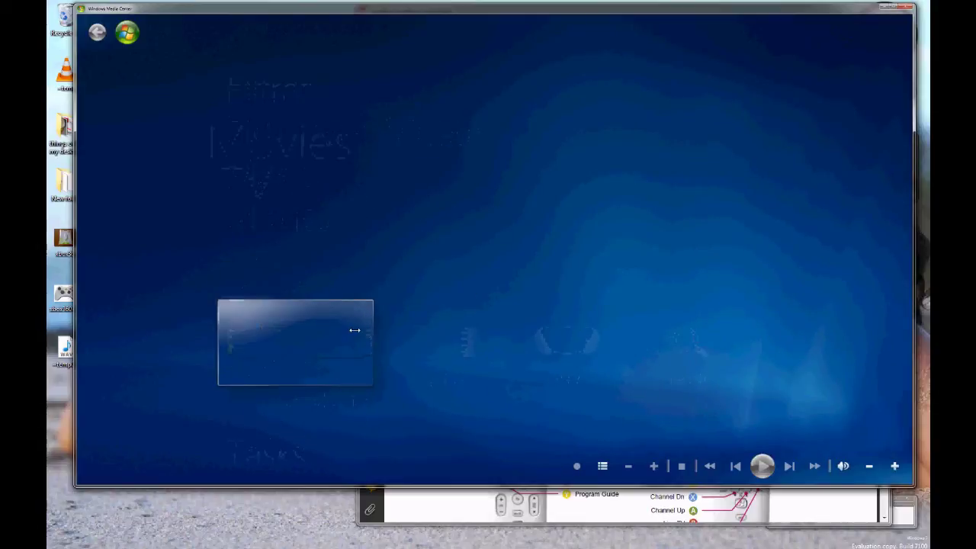
{"action": "scroll", "coordinate": [354, 329], "scroll_direction": "down", "scroll_amount": 4}
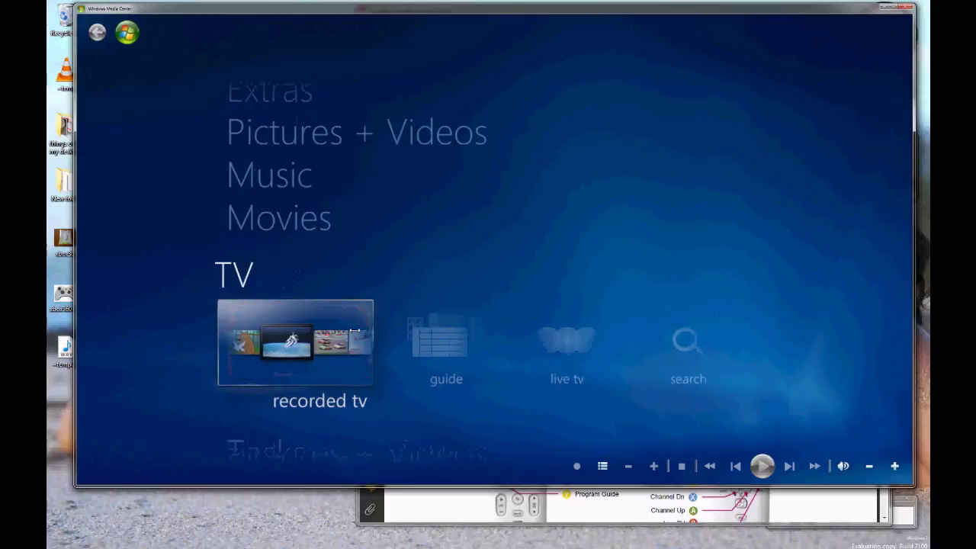
{"action": "scroll", "coordinate": [354, 328], "scroll_direction": "up", "scroll_amount": 3}
{"action": "scroll", "coordinate": [354, 325], "scroll_direction": "down", "scroll_amount": 3}
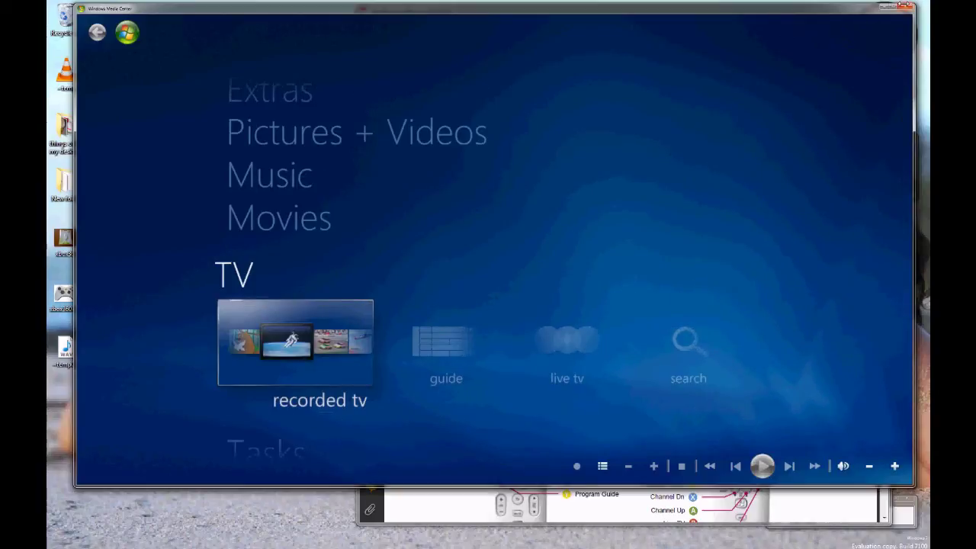
{"action": "key", "text": "alt+F4"}
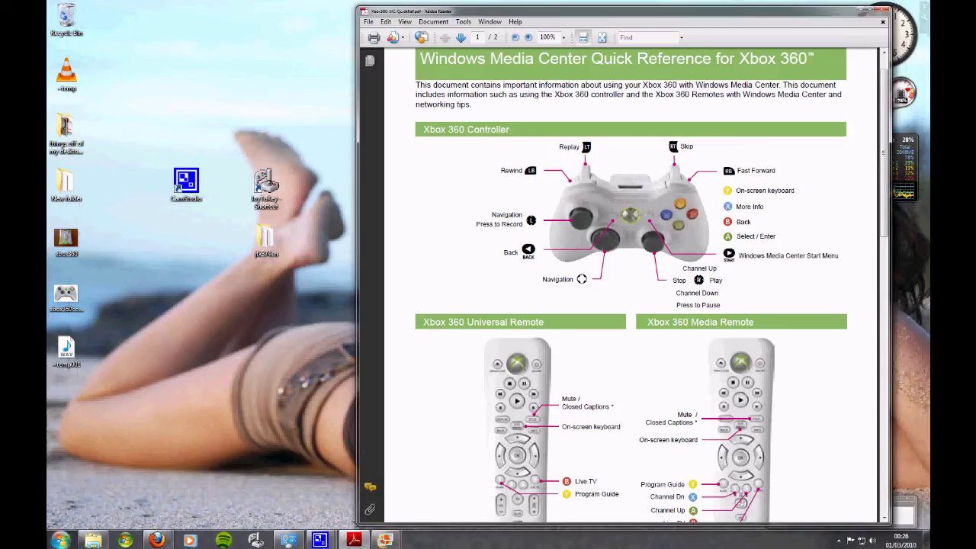
{"action": "left_click", "coordinate": [61, 540]}
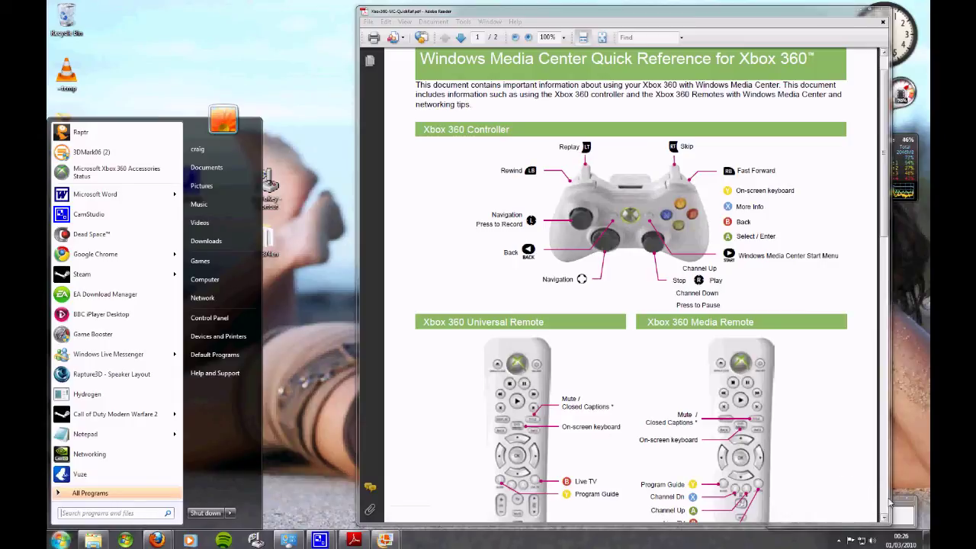
{"action": "left_click", "coordinate": [889, 503]}
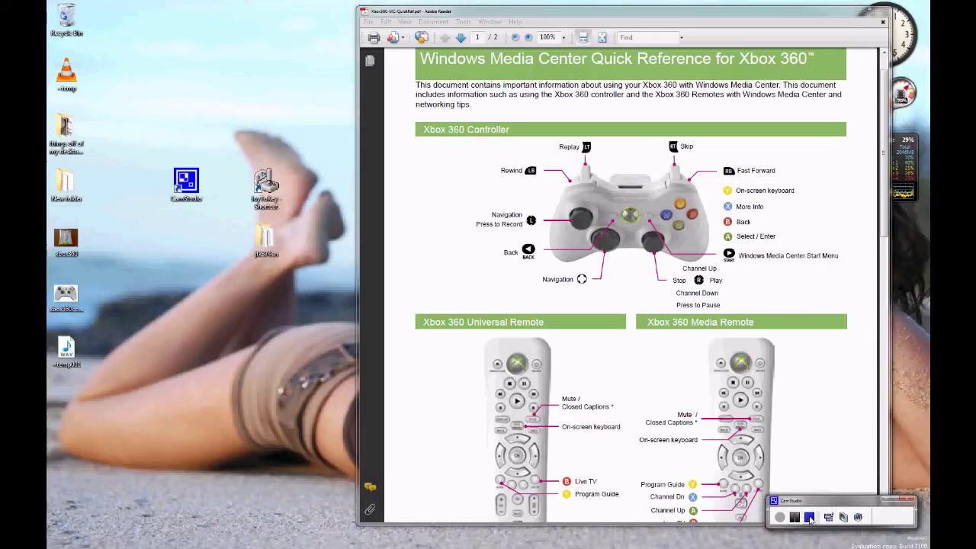